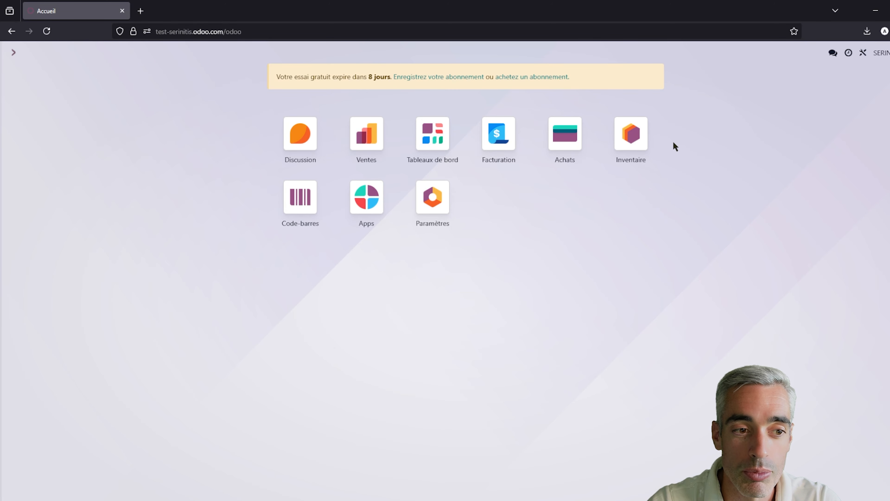
Open the ready-to-receive transfer WH/IN/00011 from the Inventory receipts.
{"action": "left_click", "coordinate": [630, 143]}
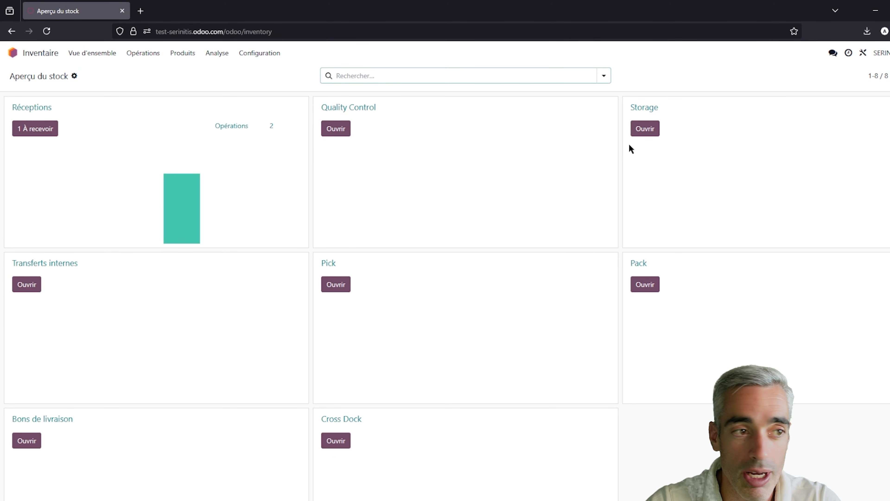
{"action": "left_click", "coordinate": [29, 130]}
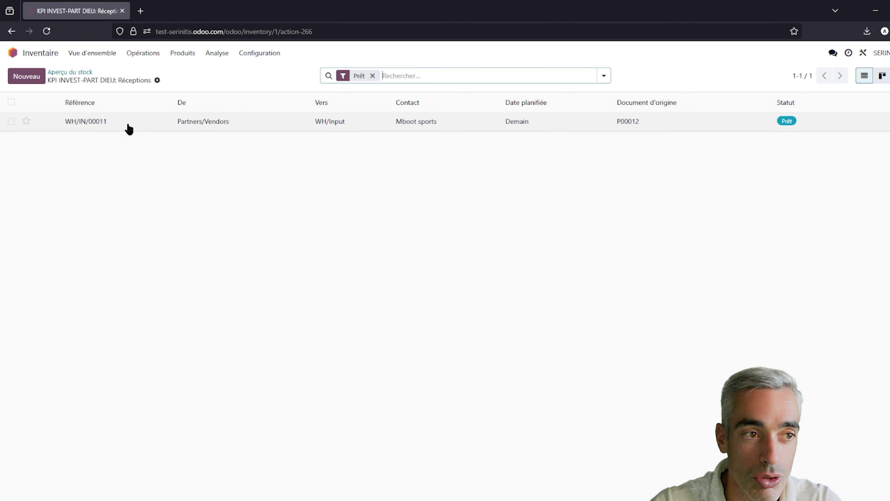
{"action": "left_click", "coordinate": [108, 122]}
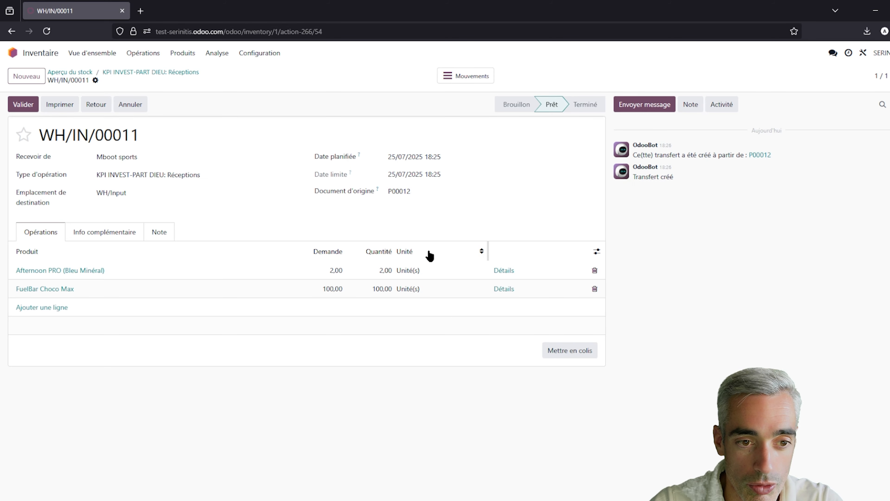
In the receipt's detailed operations for Afternoon PRO (Bleu Minéral), assign serial number SN20250712 to the first unit.
{"action": "left_click", "coordinate": [502, 272]}
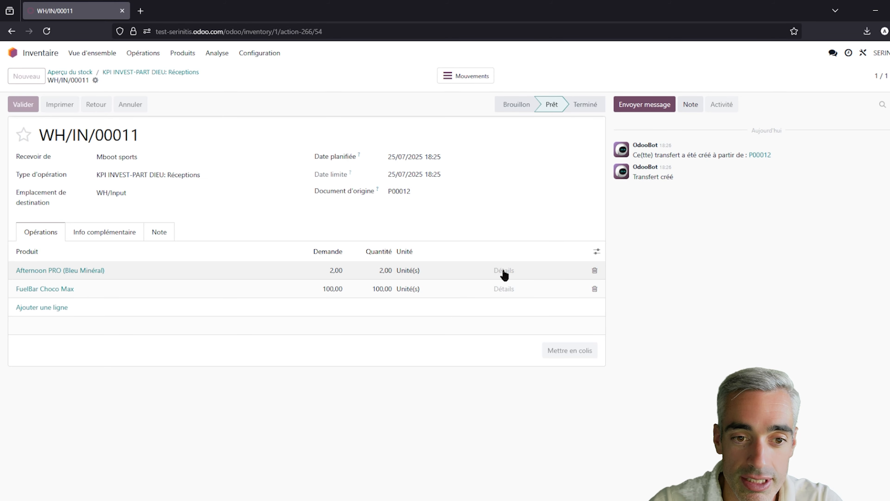
{"action": "left_click", "coordinate": [278, 265]}
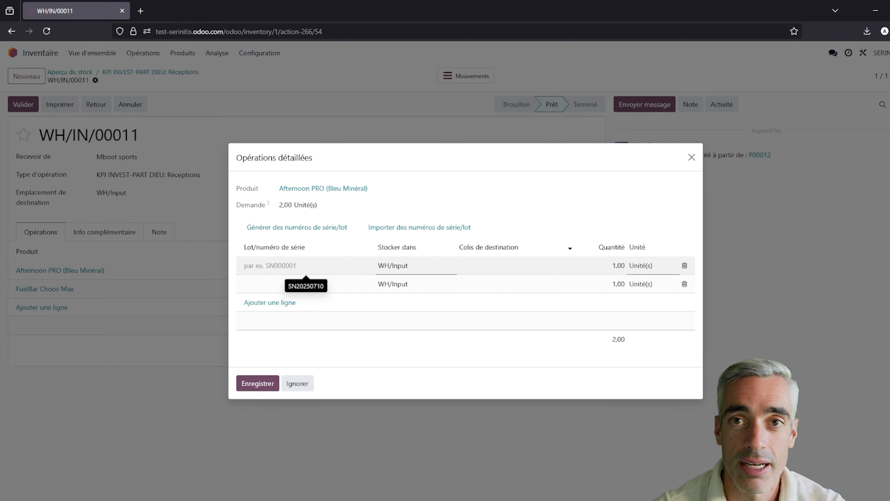
{"action": "type", "text": "SN20"}
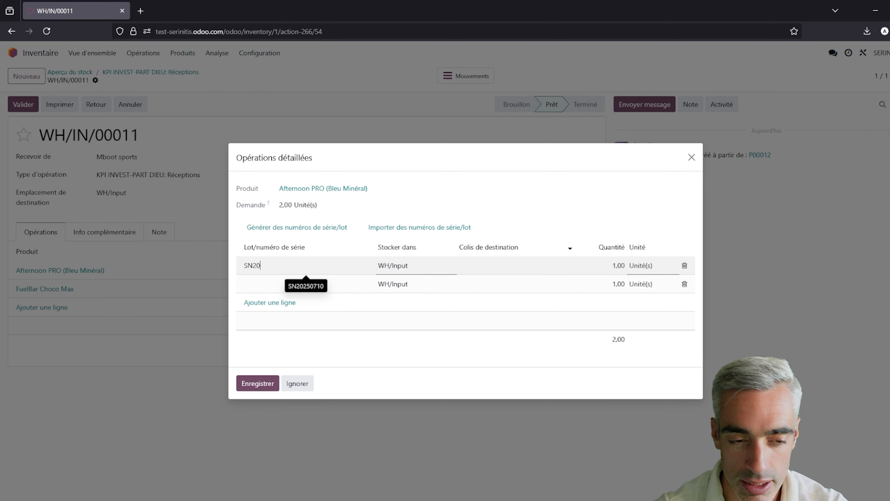
{"action": "type", "text": "250712"}
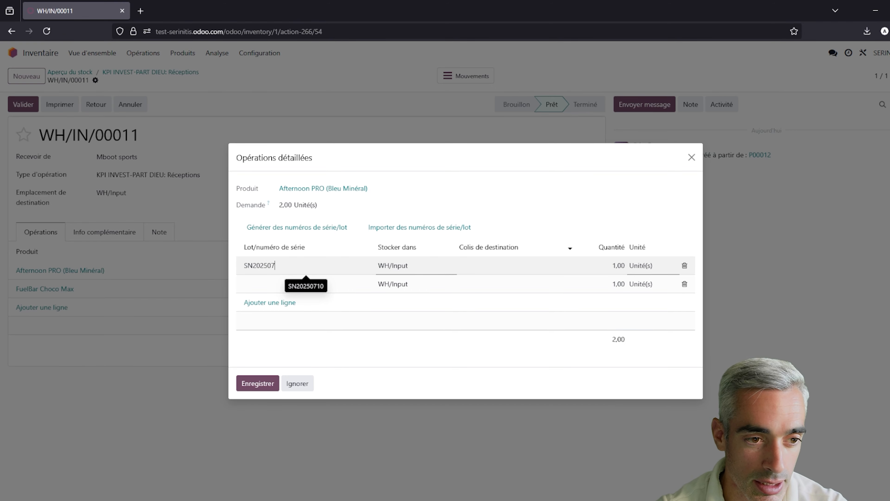
{"action": "key", "text": "Tab"}
{"action": "key", "text": "Tab"}
{"action": "key", "text": "Tab"}
{"action": "key", "text": "Tab"}
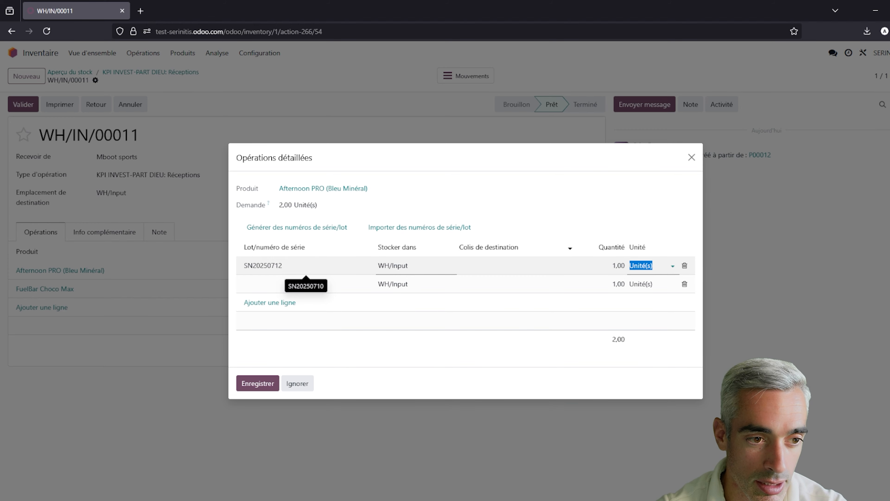
Assign serial number SN20250713 to the second Afternoon PRO unit and save the detailed operations.
{"action": "type", "text": "S"}
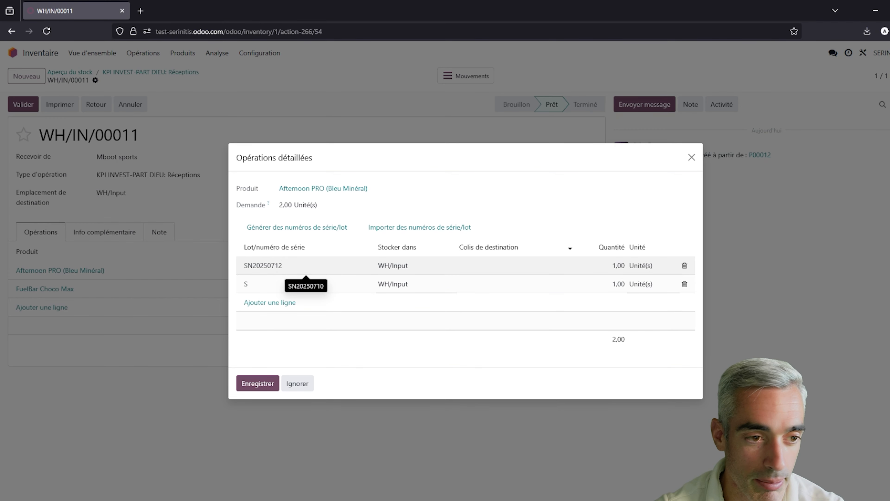
{"action": "type", "text": "N20250713"}
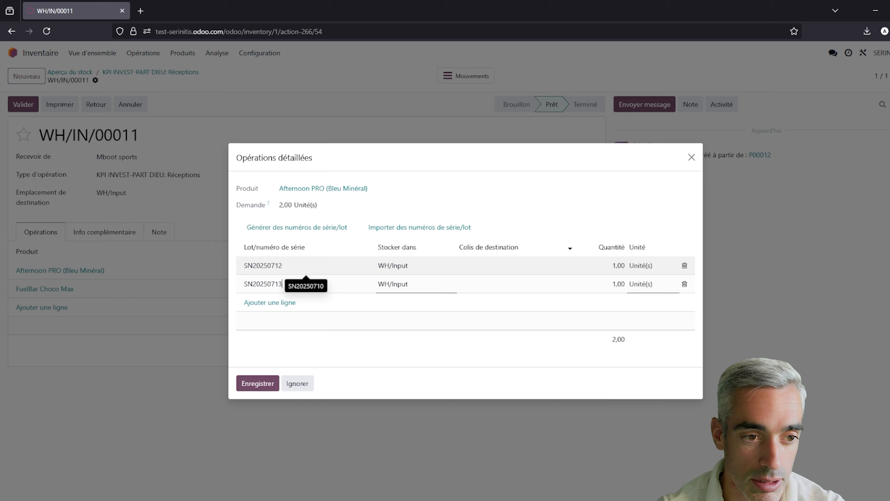
{"action": "key", "text": "Tab"}
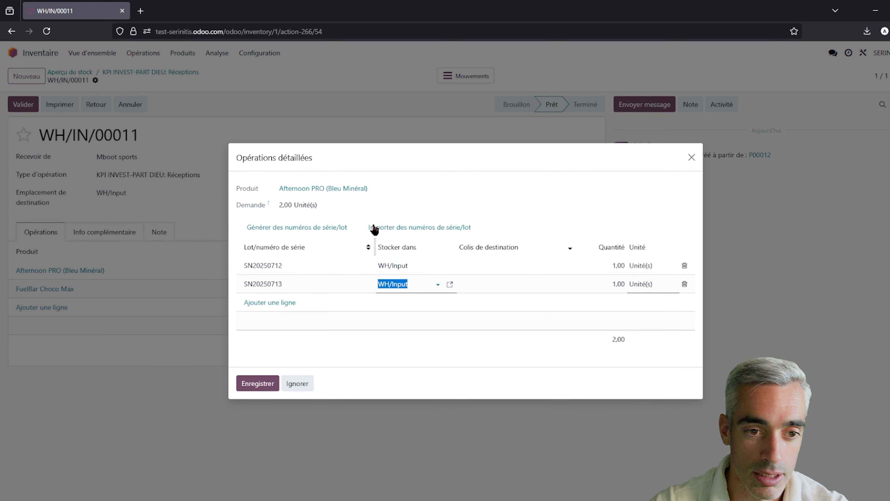
{"action": "left_click", "coordinate": [257, 383]}
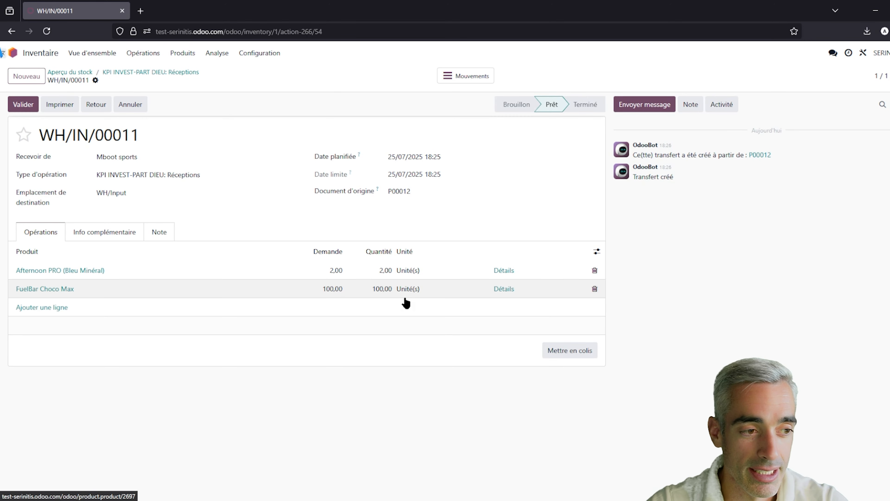
In the FuelBar Choco Max detailed operations, register LOT 1 with expiration date 30/10/2025 and a quantity of 50.
{"action": "left_click", "coordinate": [507, 289]}
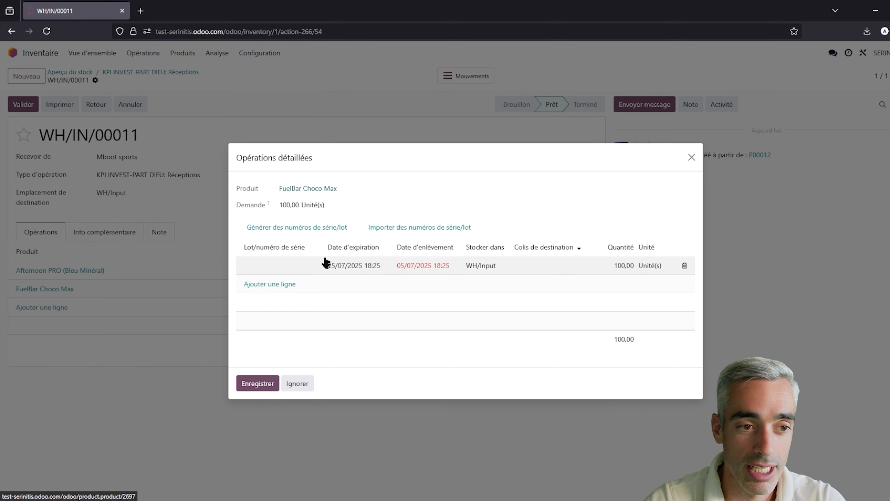
{"action": "left_click", "coordinate": [280, 266]}
{"action": "type", "text": "LOT 1"}
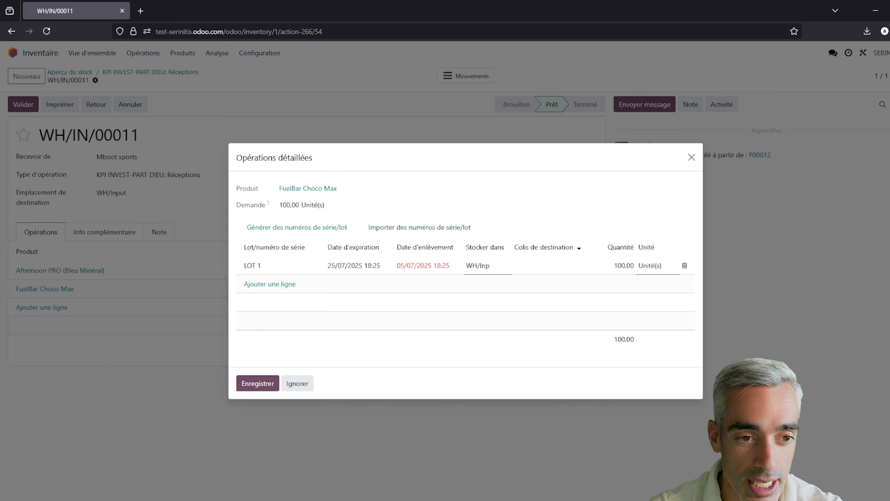
{"action": "key", "text": "Tab"}
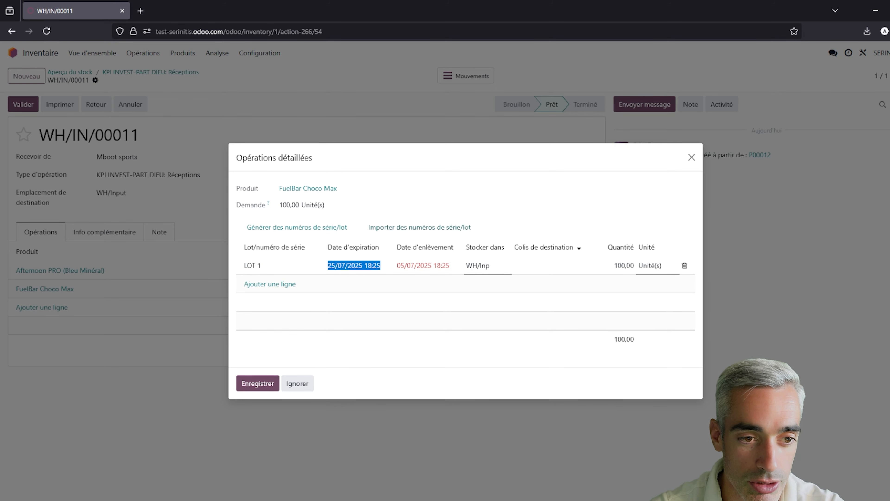
{"action": "type", "text": "30/10/2025"}
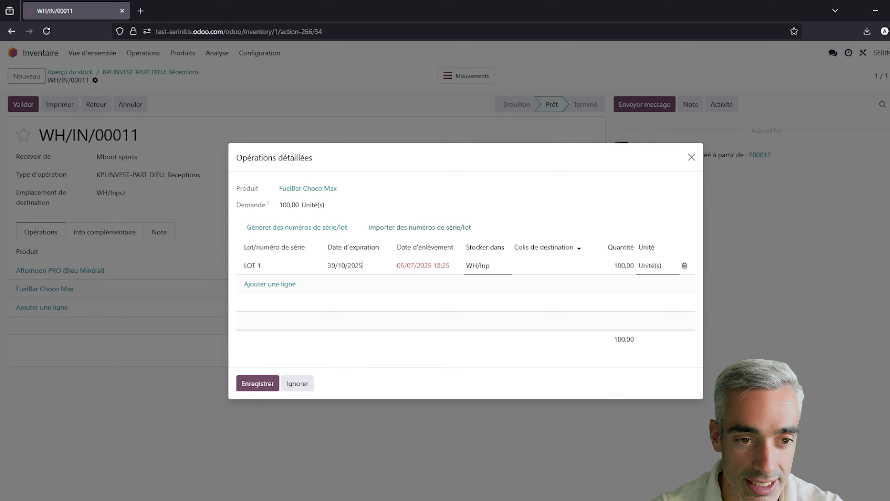
{"action": "key", "text": "Tab"}
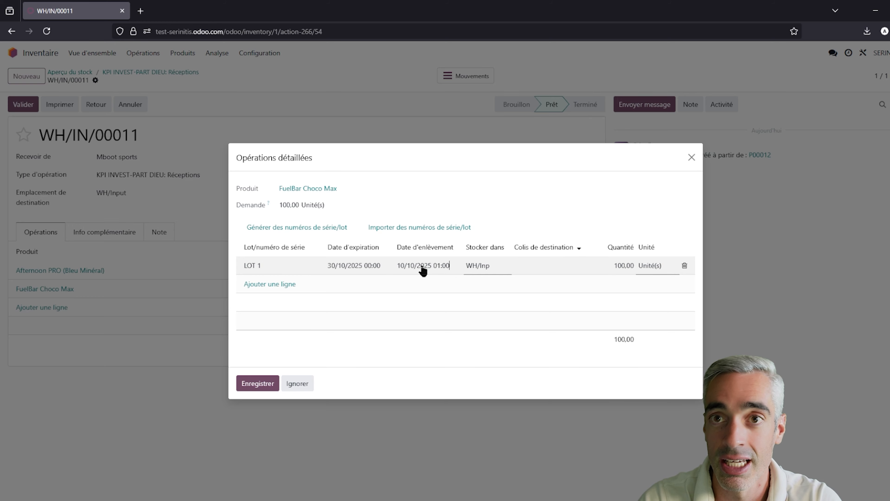
{"action": "left_click", "coordinate": [623, 265]}
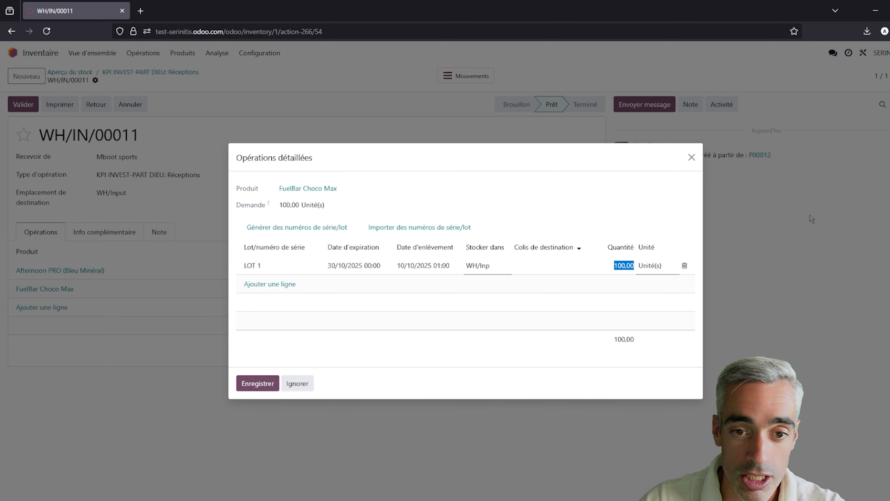
{"action": "type", "text": "50"}
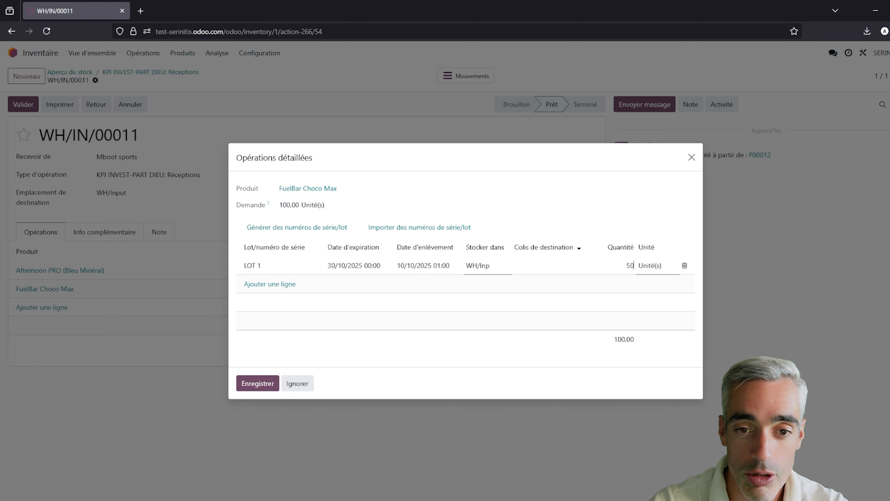
Add a second FuelBar Choco Max line for LOT 2 with expiration date 31/01/2026 and a quantity of 50.
{"action": "key", "text": "Tab"}
{"action": "key", "text": "Tab"}
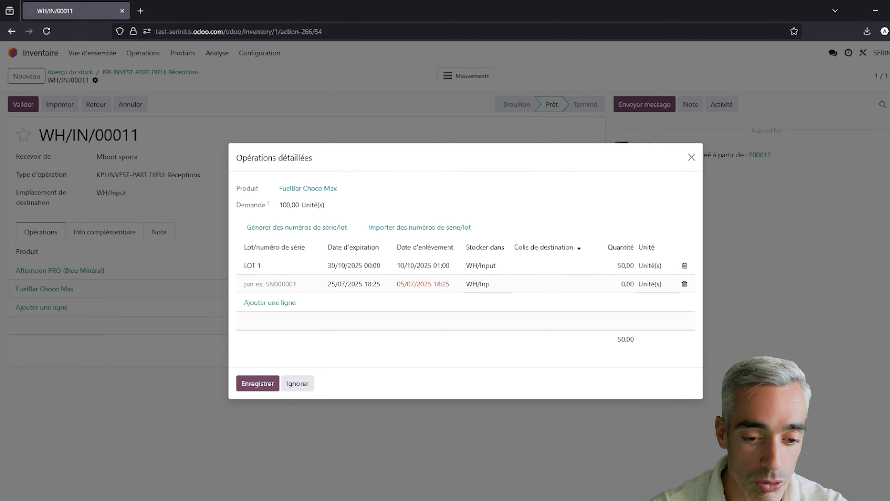
{"action": "type", "text": "LOTR"}
{"action": "key", "text": "BackSpace"}
{"action": "type", "text": "2"}
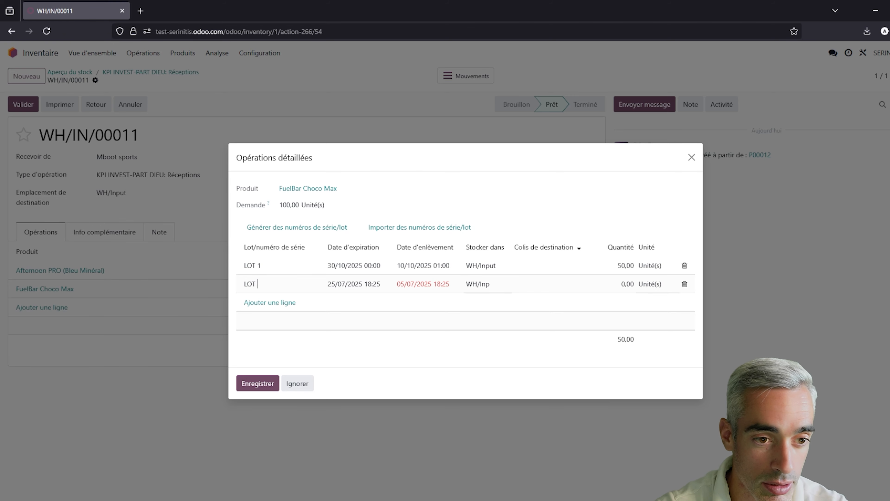
{"action": "key", "text": "Tab"}
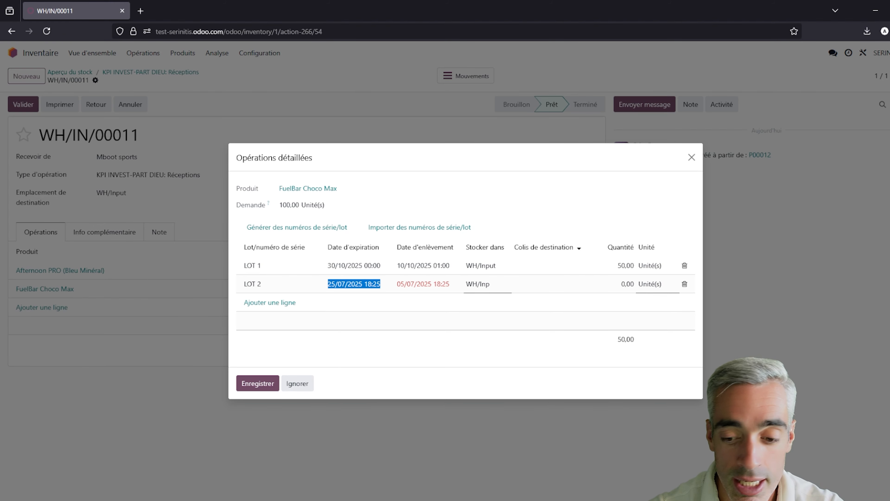
{"action": "type", "text": "310"}
{"action": "key", "text": "BackSpace"}
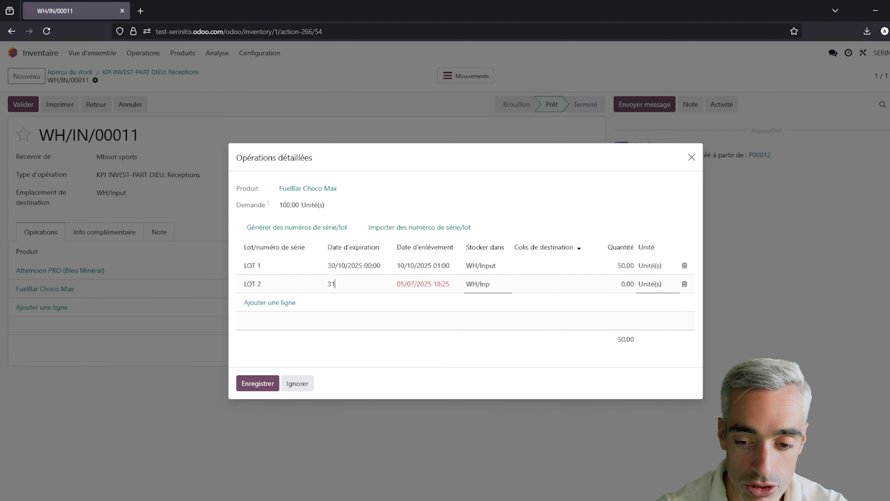
{"action": "type", "text": "/01/2026"}
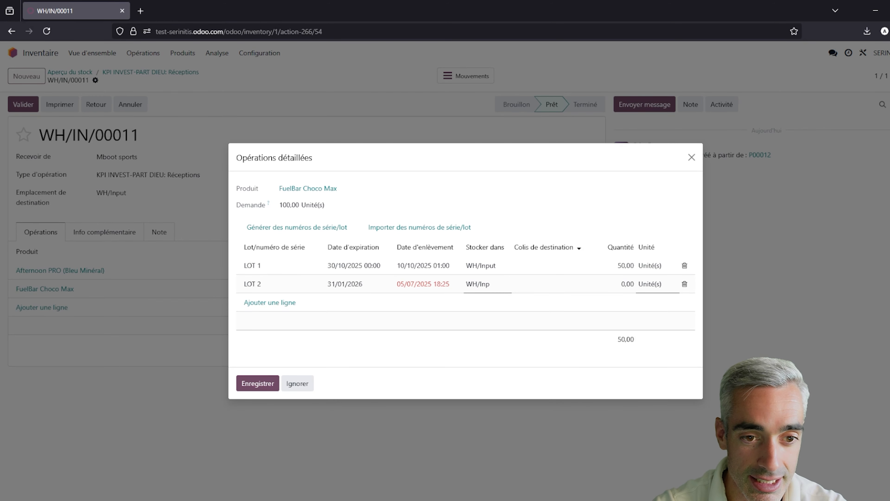
{"action": "key", "text": "Tab"}
{"action": "key", "text": "Tab"}
{"action": "type", "text": "50"}
{"action": "key", "text": "Tab"}
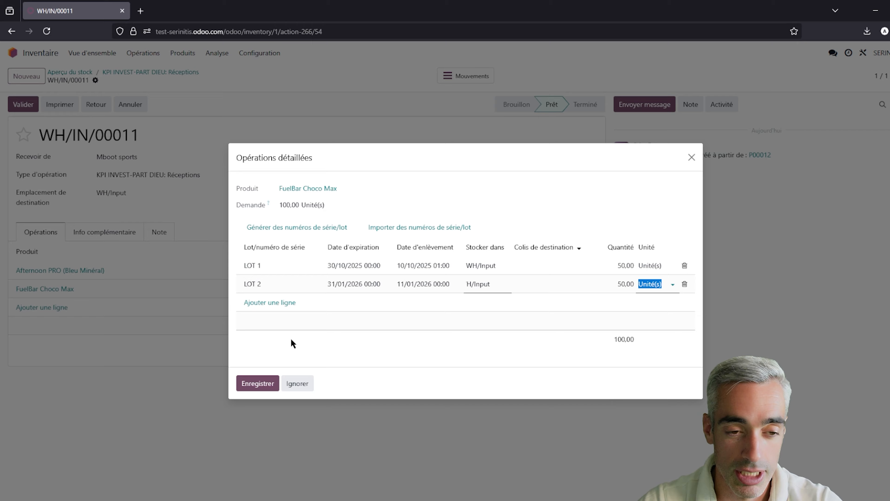
Save the FuelBar Choco Max lot details and validate the receipt WH/IN/00011.
{"action": "left_click", "coordinate": [261, 383]}
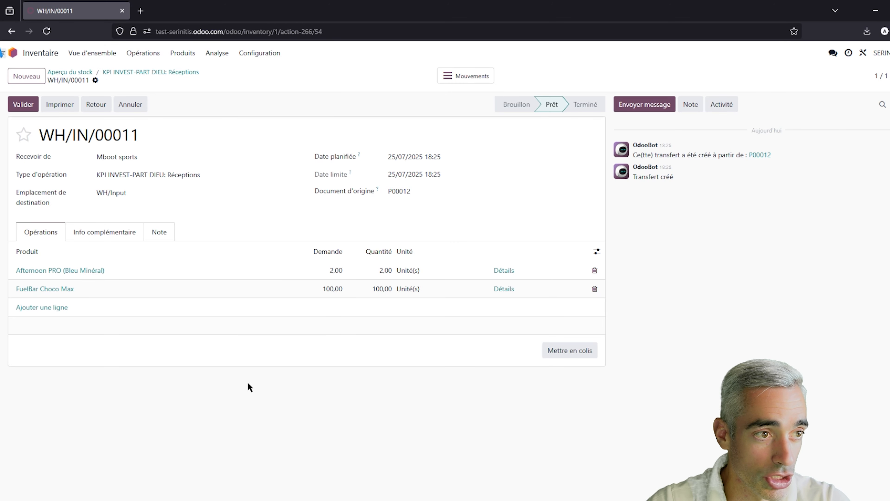
{"action": "left_click", "coordinate": [22, 104]}
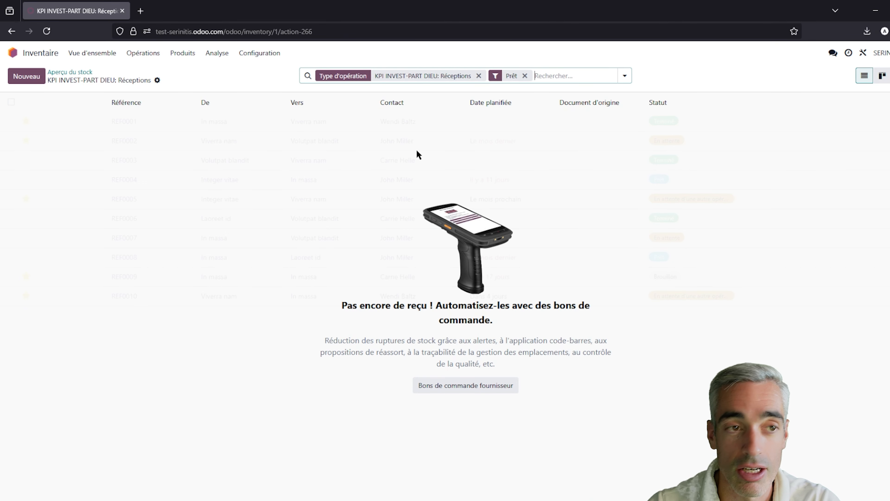
Display the list of lots and serial numbers with only the WH/Stock location group expanded.
{"action": "left_click", "coordinate": [186, 50]}
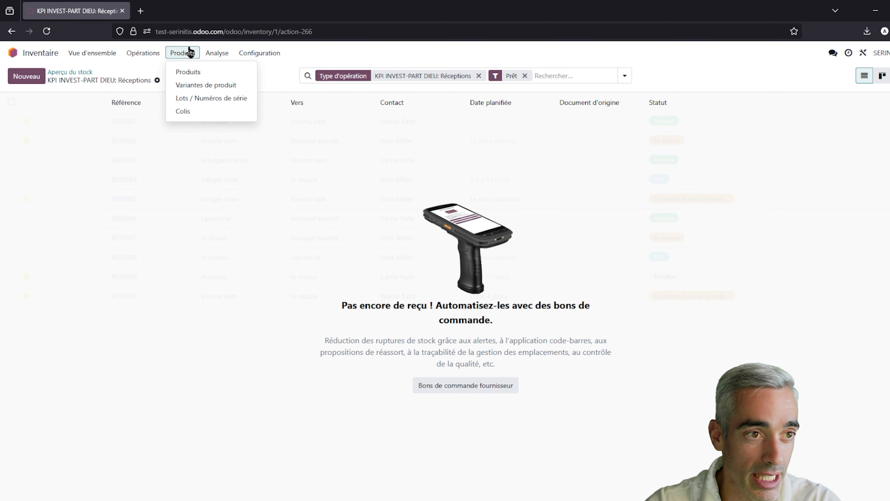
{"action": "left_click", "coordinate": [209, 98]}
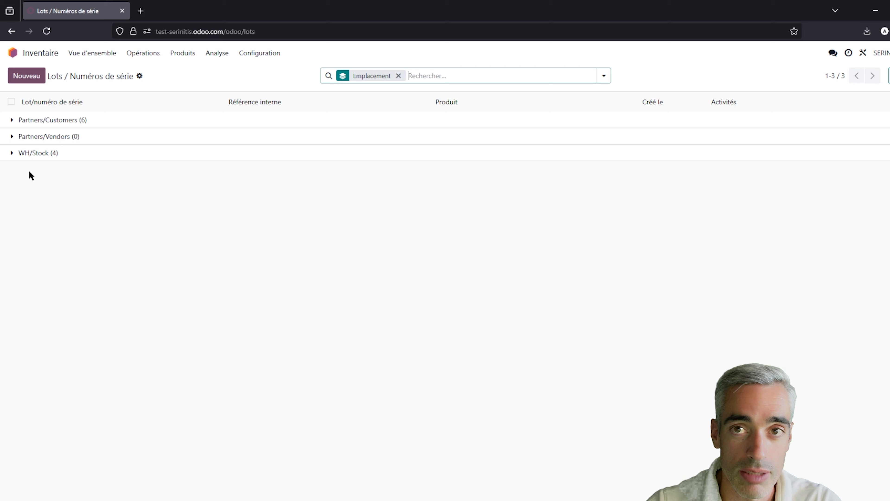
{"action": "left_click", "coordinate": [15, 120]}
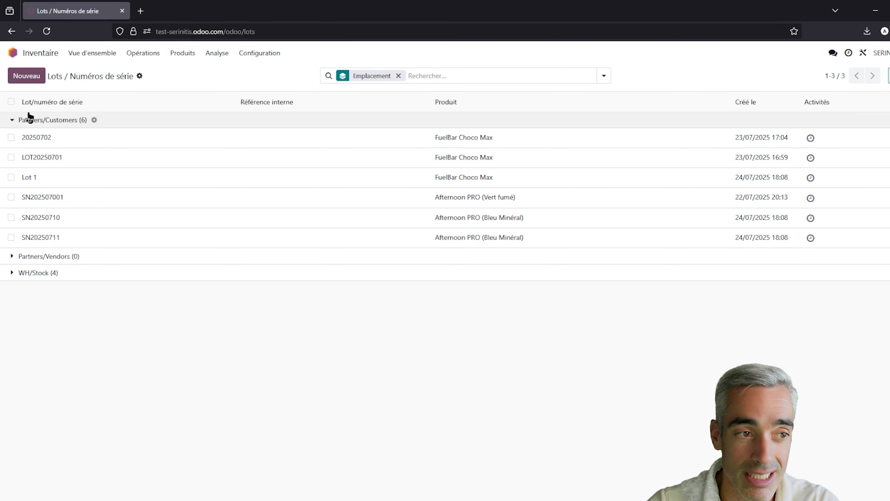
{"action": "left_click", "coordinate": [95, 272]}
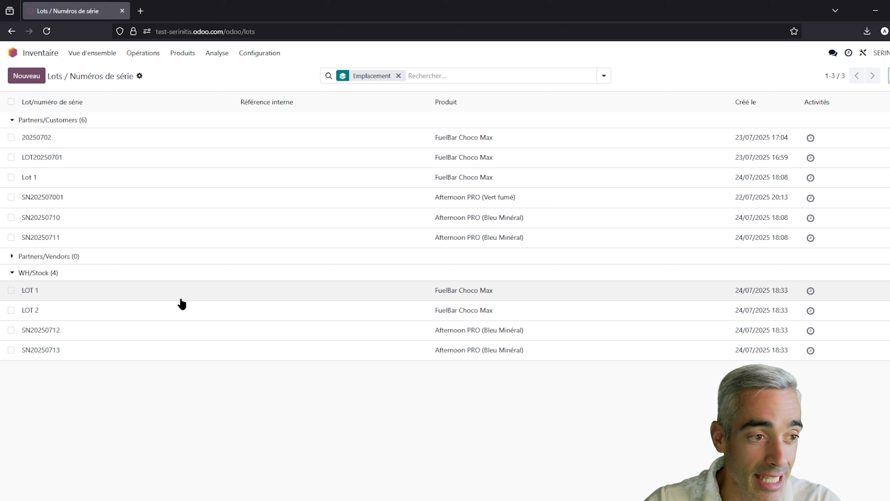
{"action": "left_click", "coordinate": [9, 122]}
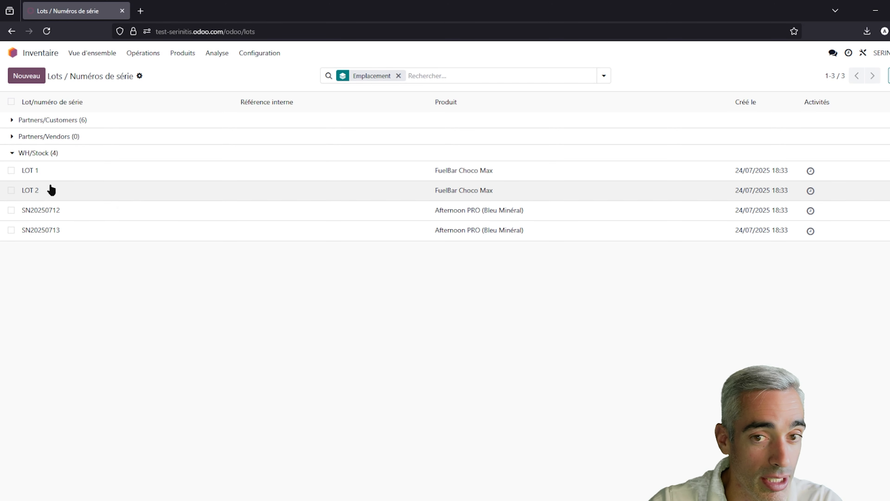
Open the FuelBar Choco Max lot records LOT 1 and LOT 2 to examine their stock quantities and dates.
{"action": "left_click", "coordinate": [51, 173]}
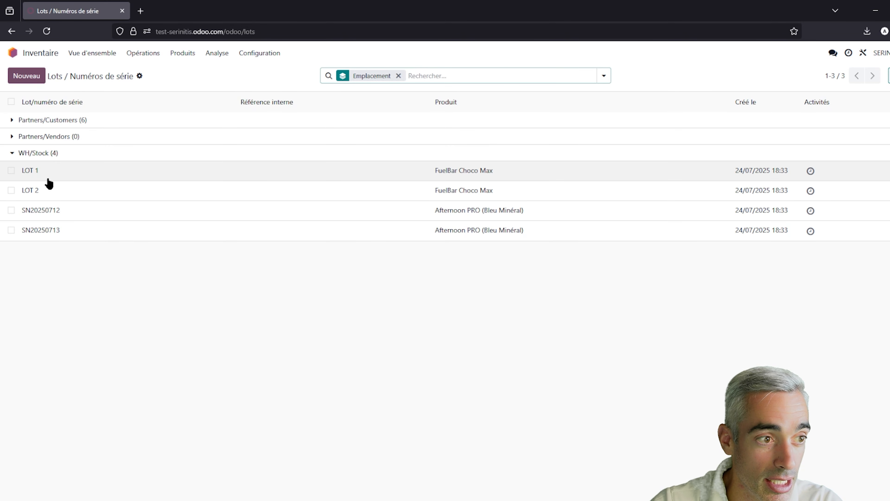
{"action": "left_click", "coordinate": [44, 189]}
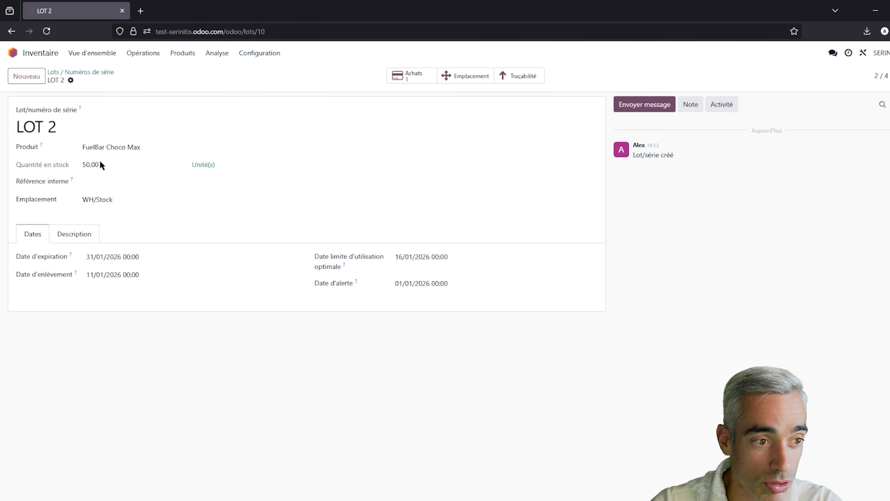